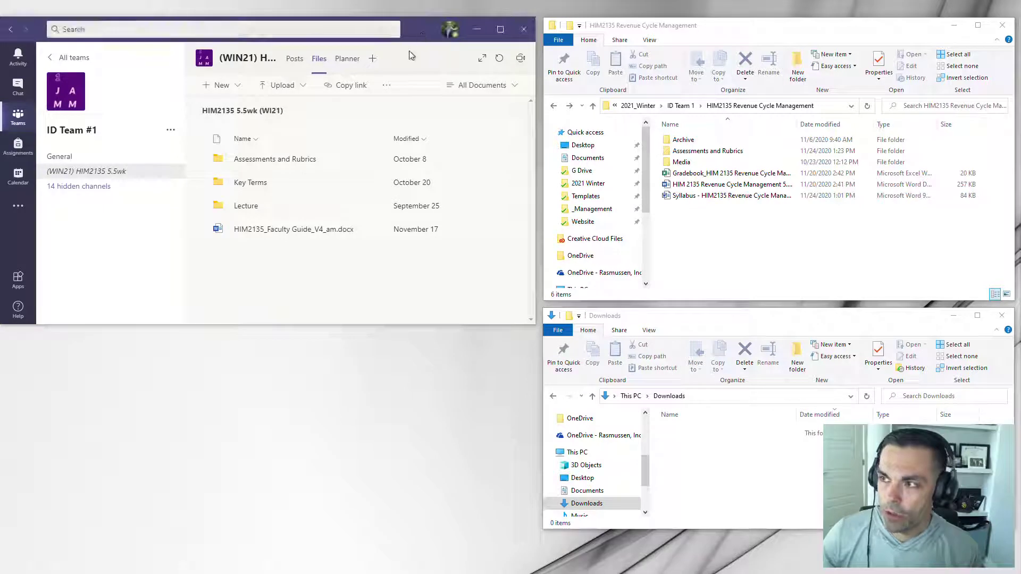
Step: Browse the course's Assessments and Rubrics and Key Terms folders, returning to top-level files
{"action": "left_click", "coordinate": [735, 26]}
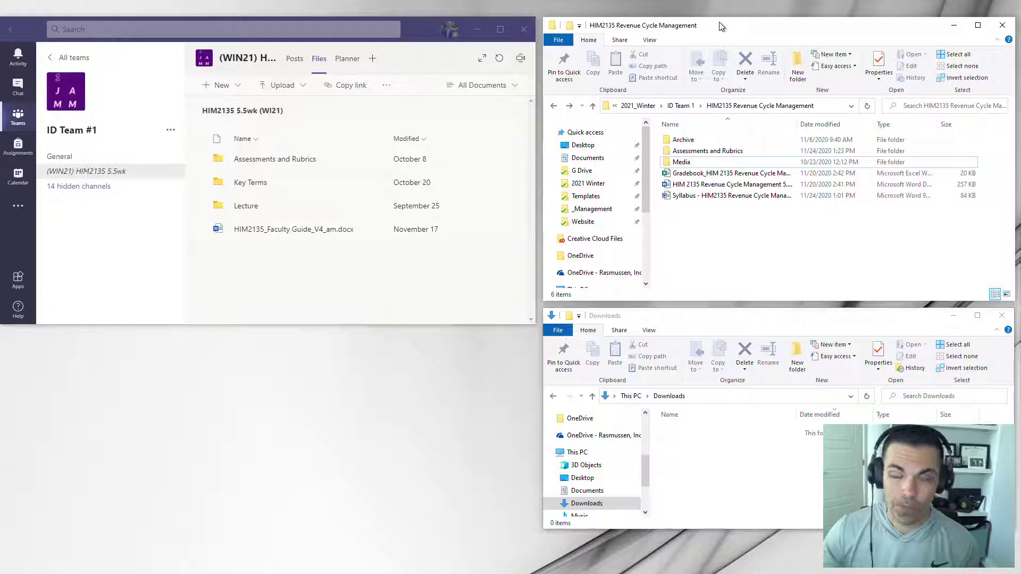
{"action": "left_click", "coordinate": [700, 320]}
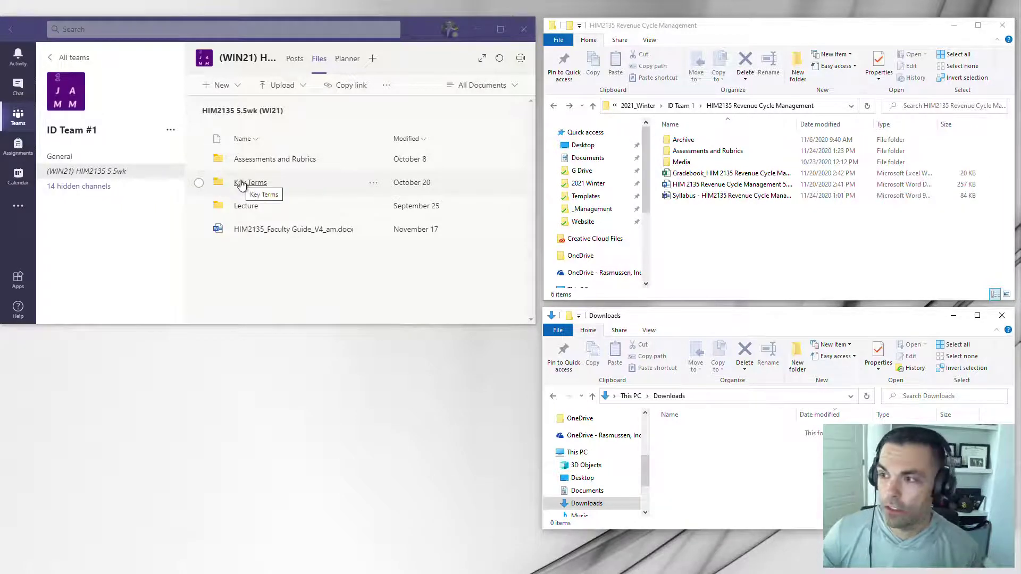
{"action": "left_click", "coordinate": [244, 163]}
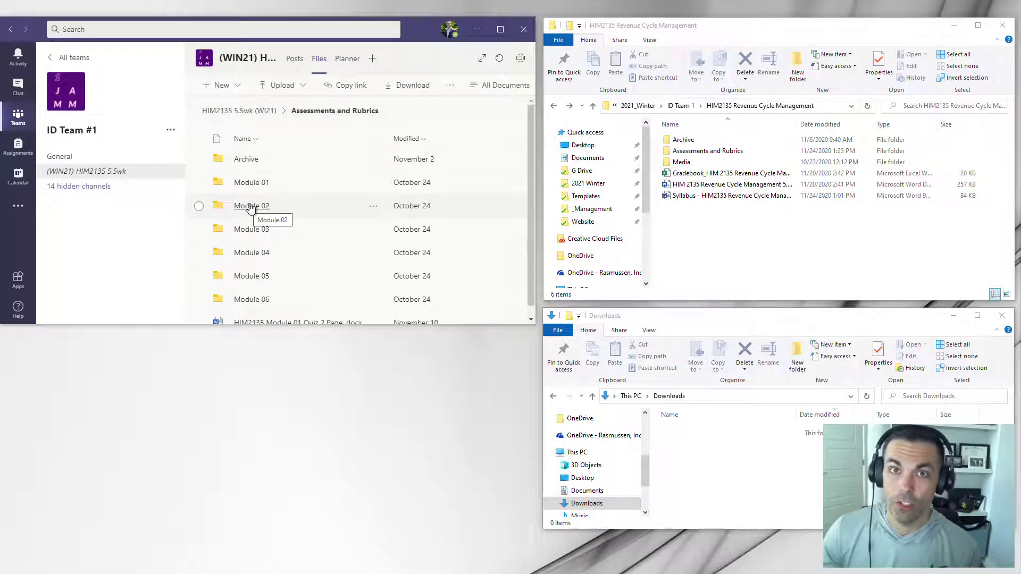
{"action": "key", "text": "alt+Left"}
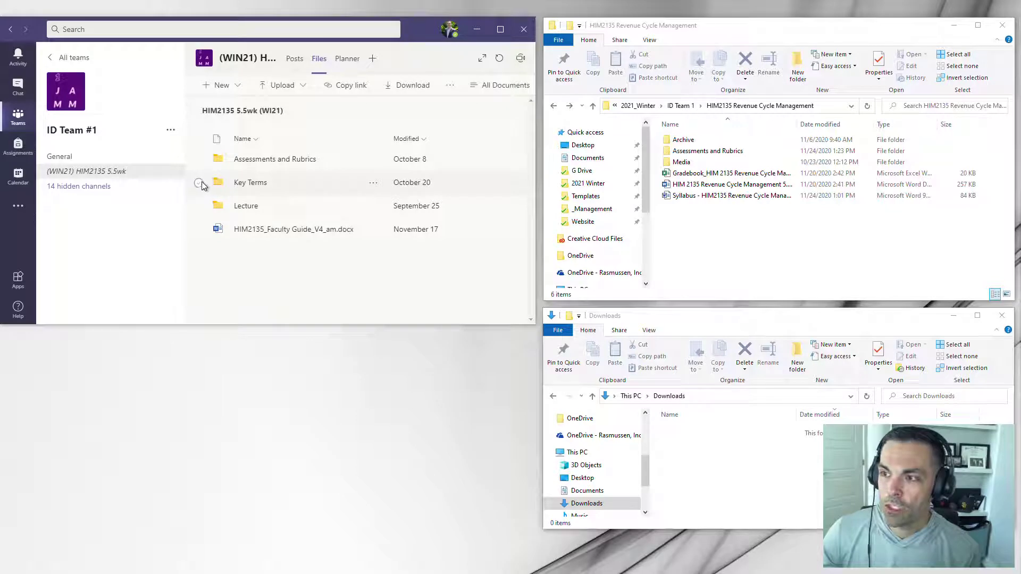
{"action": "left_click", "coordinate": [252, 184]}
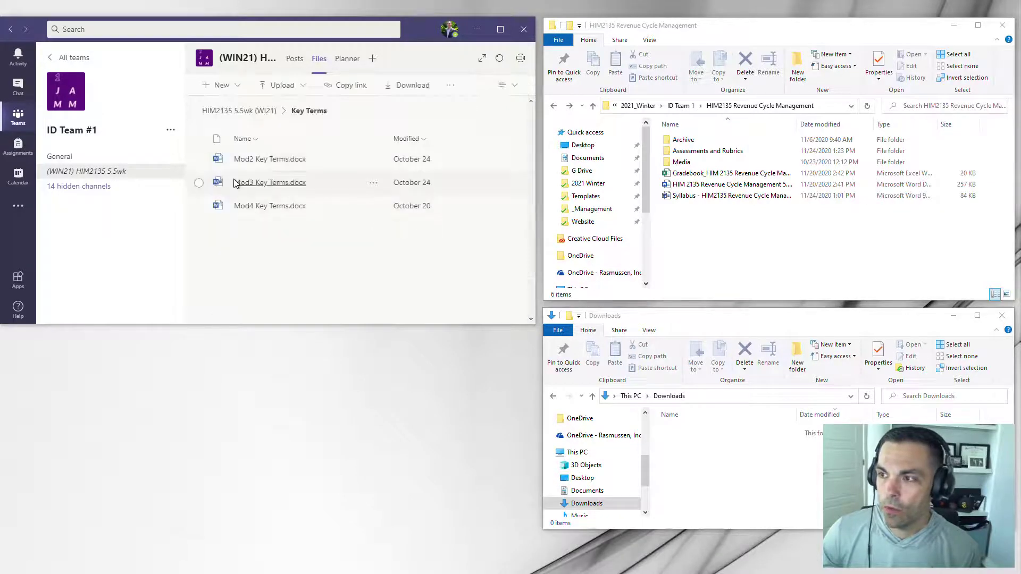
{"action": "key", "text": "alt+Left"}
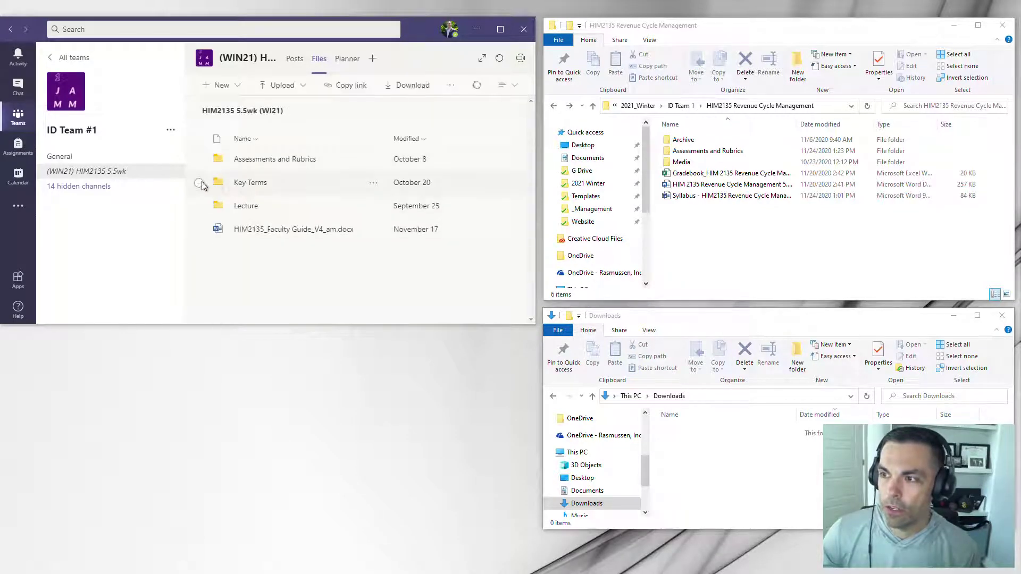
Step: Download the Key Terms folder from Teams as a zip
{"action": "right_click", "coordinate": [250, 185]}
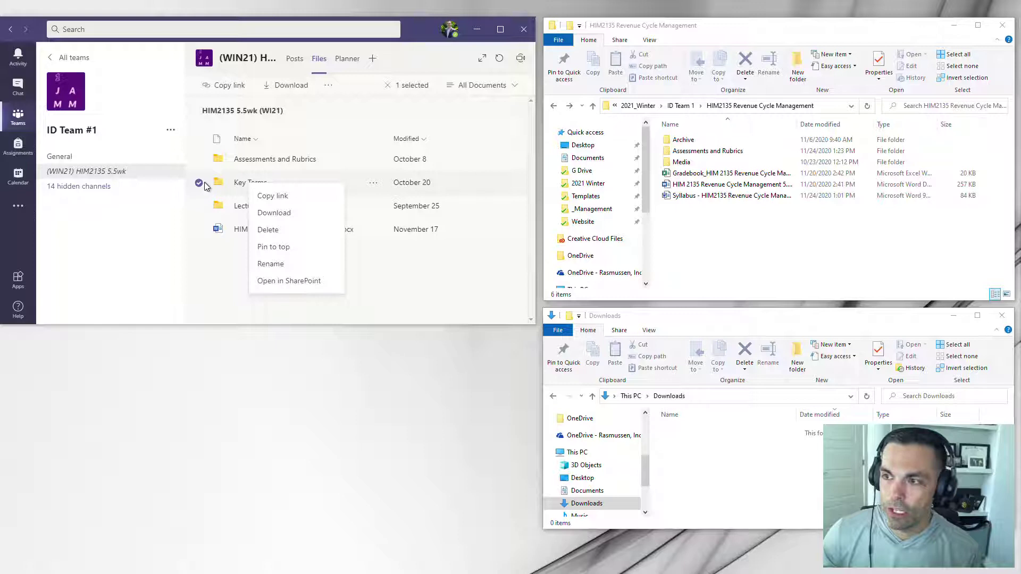
{"action": "left_click", "coordinate": [227, 267]}
{"action": "left_click", "coordinate": [200, 183]}
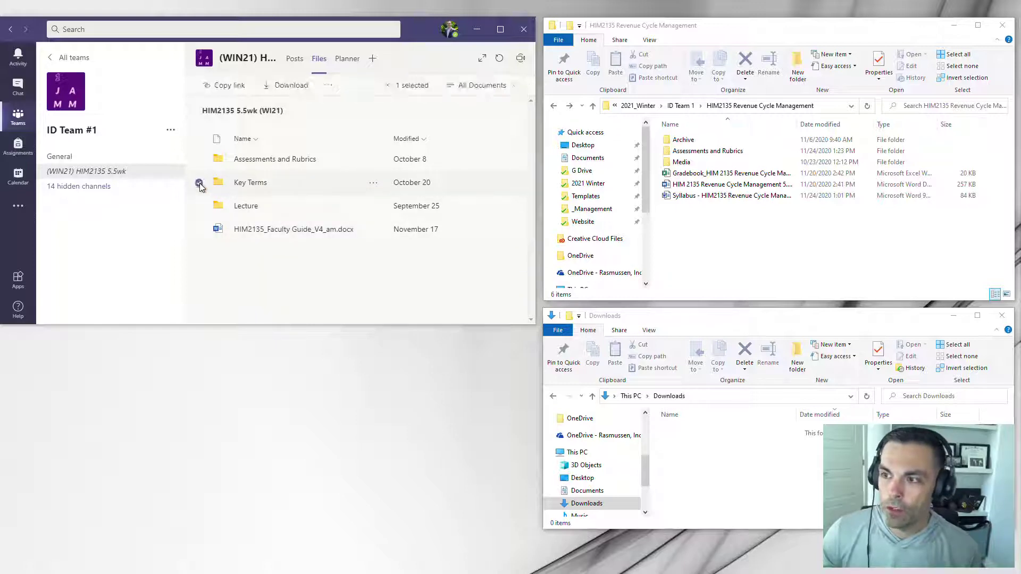
{"action": "left_click", "coordinate": [280, 91]}
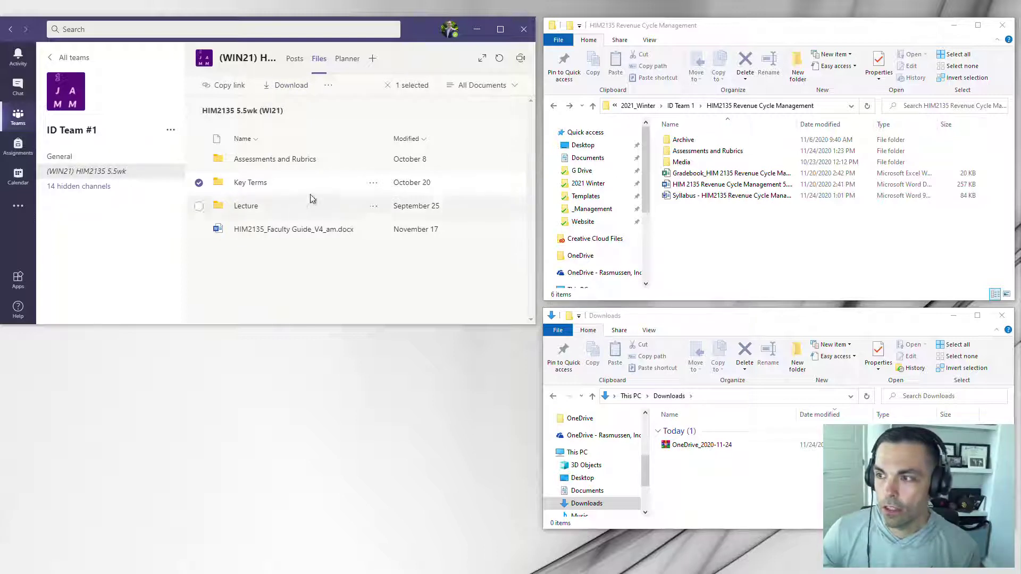
{"action": "left_click", "coordinate": [286, 87]}
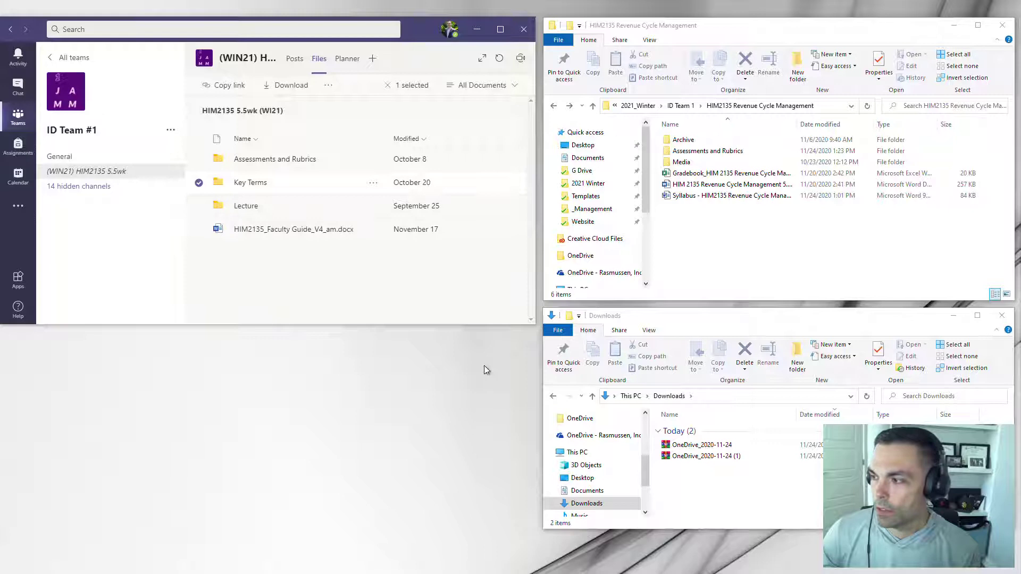
Step: Open the downloaded OneDrive_2020-11-24 zip from the Downloads window
{"action": "left_click", "coordinate": [737, 491]}
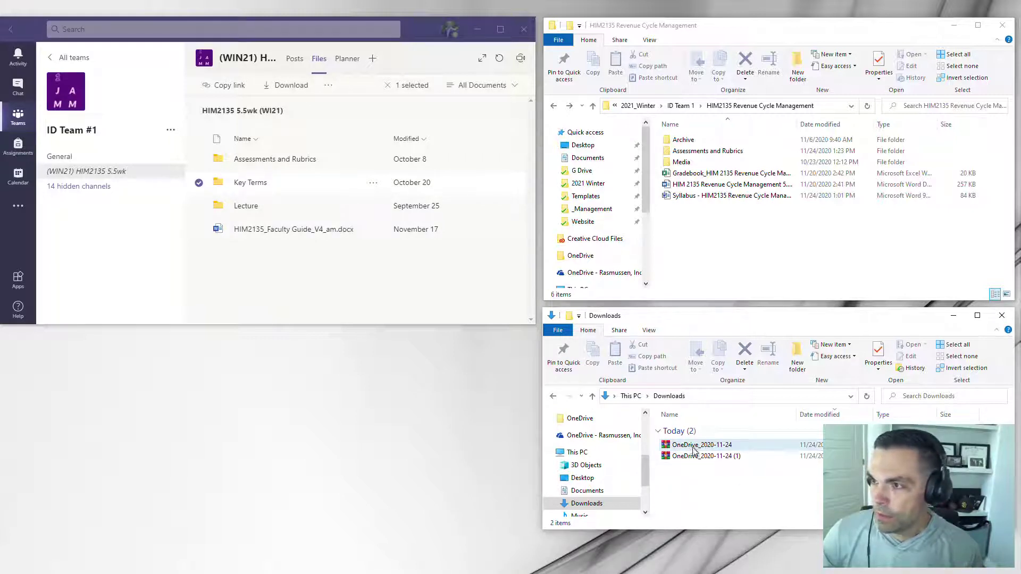
{"action": "left_click", "coordinate": [707, 451]}
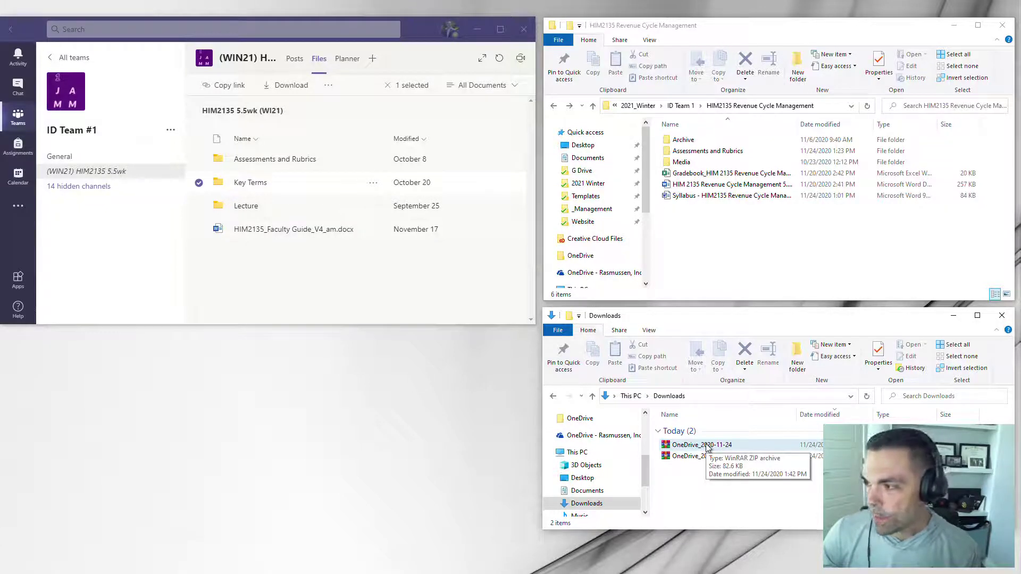
{"action": "double_click", "coordinate": [707, 449]}
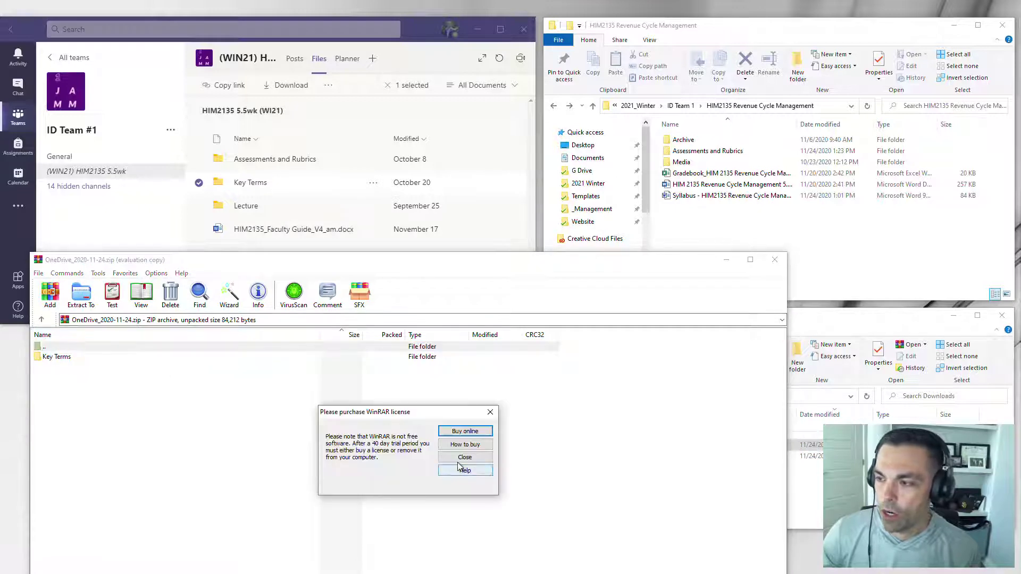
Step: Dismiss the WinRAR license reminder and preview Key Terms' three Word documents, then return
{"action": "left_click", "coordinate": [460, 459]}
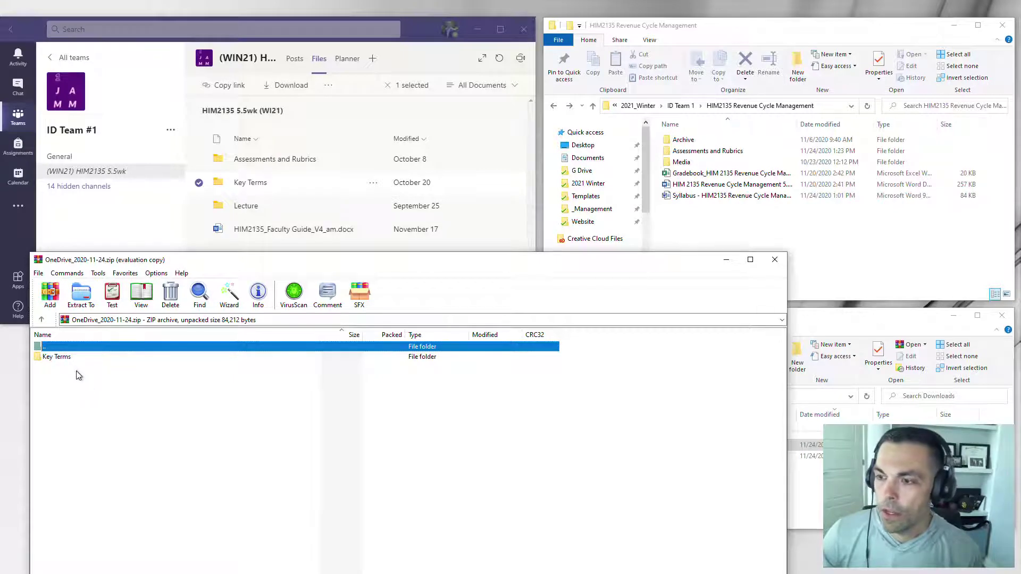
{"action": "double_click", "coordinate": [62, 358]}
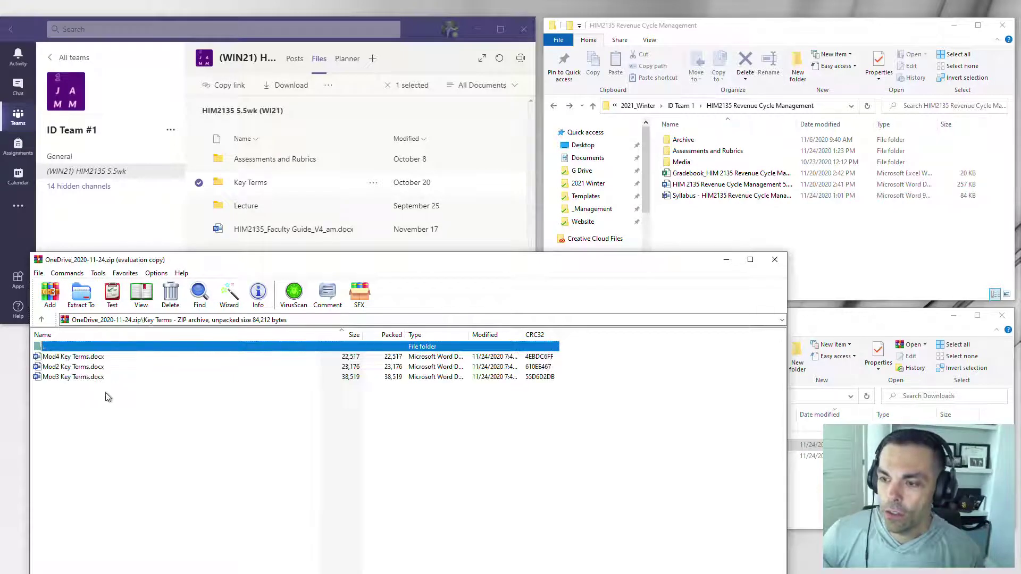
{"action": "key", "text": "BackSpace"}
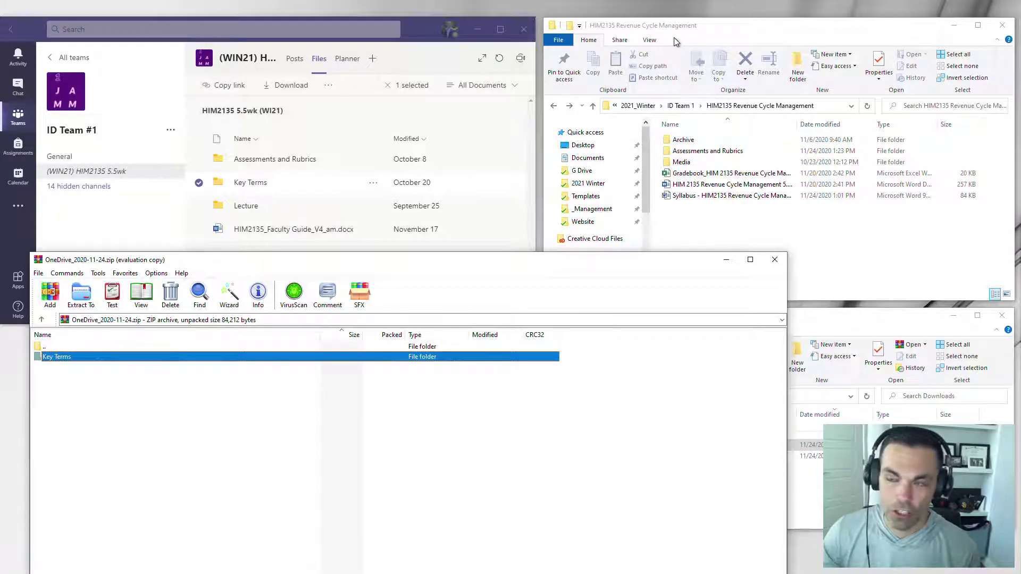
Step: Drag the archived Key Terms folder into the HIM2135 Revenue Cycle Management window
{"action": "left_click", "coordinate": [118, 388]}
{"action": "left_click", "coordinate": [65, 358]}
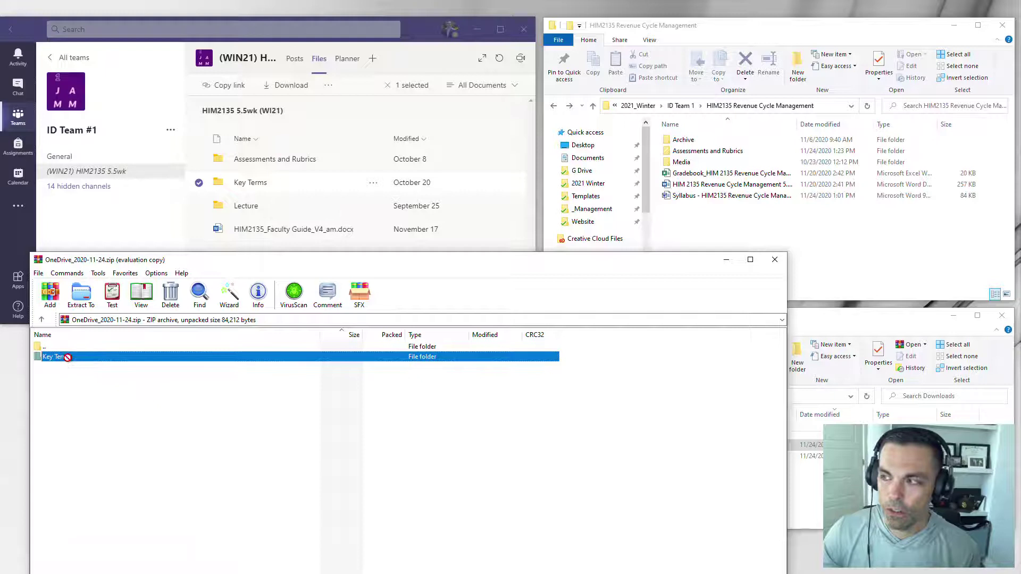
{"action": "left_click_drag", "start_coordinate": [65, 358], "coordinate": [391, 410]}
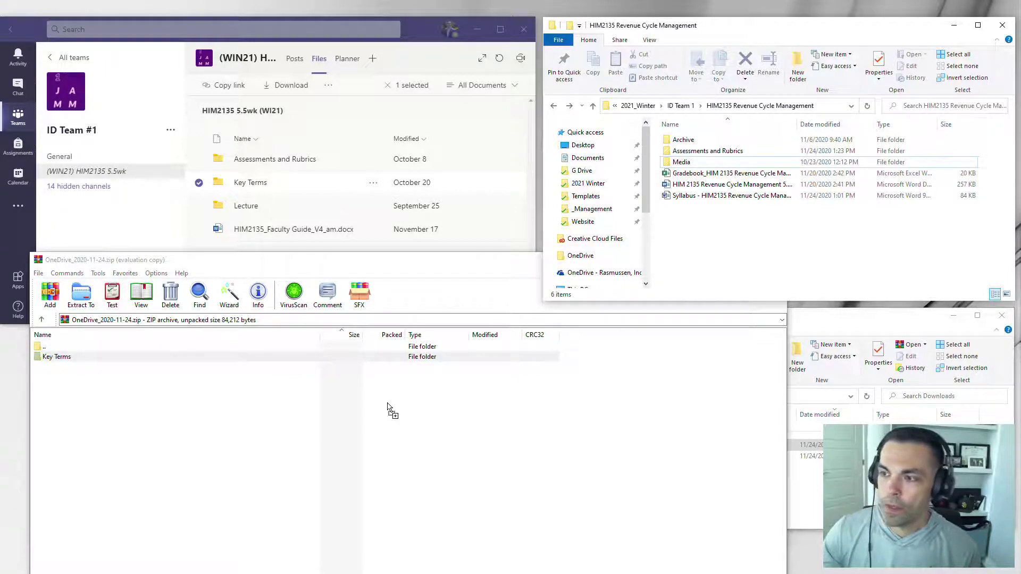